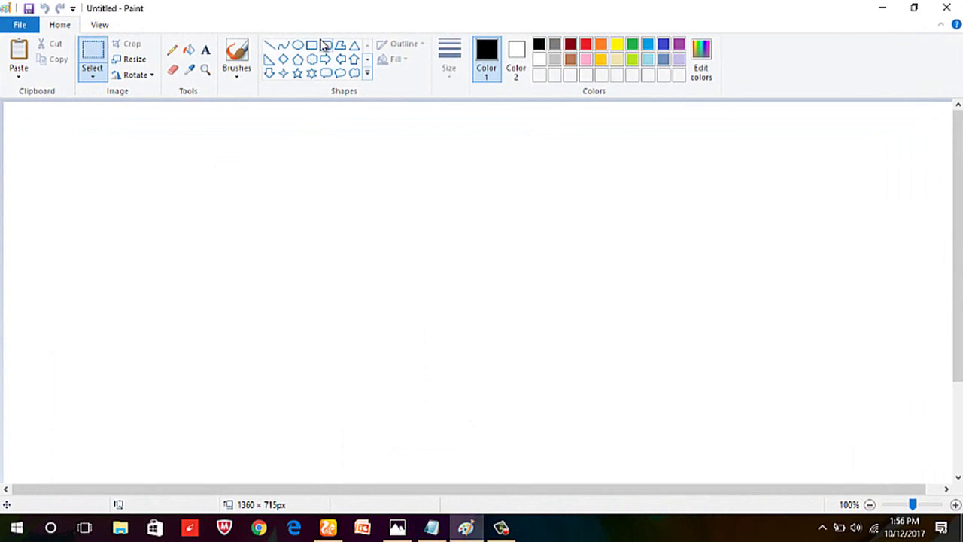
Step: Draw a black-outlined circle in the middle of the canvas as the face
click(299, 51)
drag(355, 228, 501, 372)
click(587, 310)
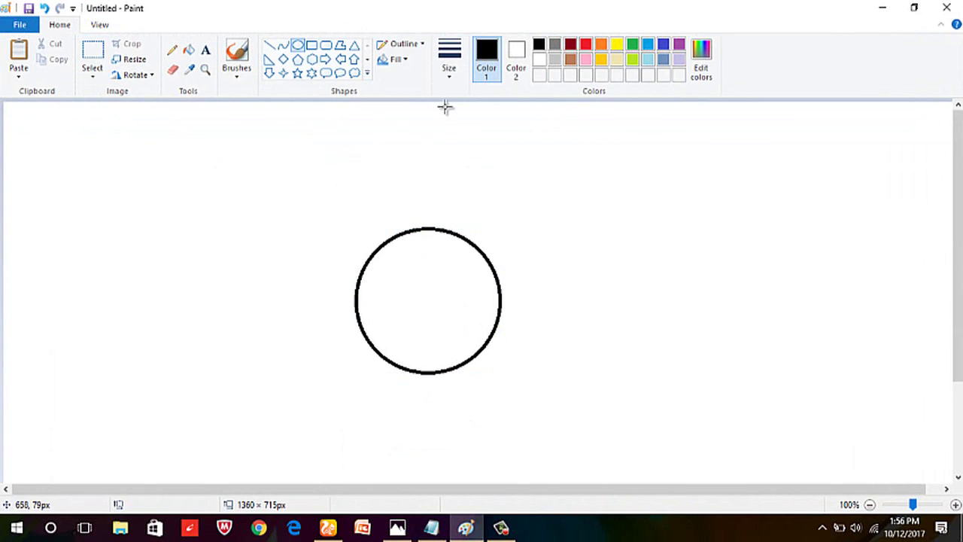
Step: Draw the left eye as a small upright oval with a smaller circle for the pupil inside its lower part
drag(381, 259, 413, 307)
click(301, 291)
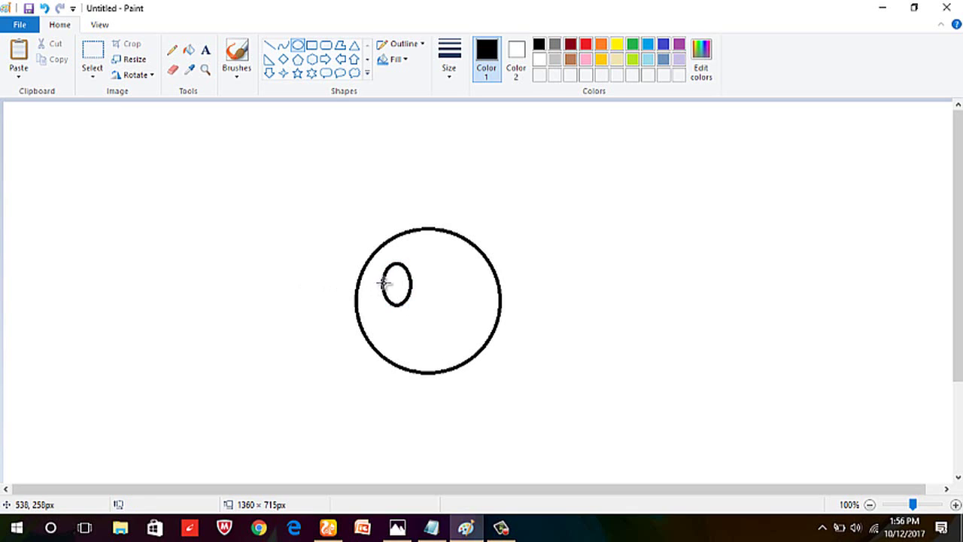
drag(384, 276, 408, 302)
click(455, 296)
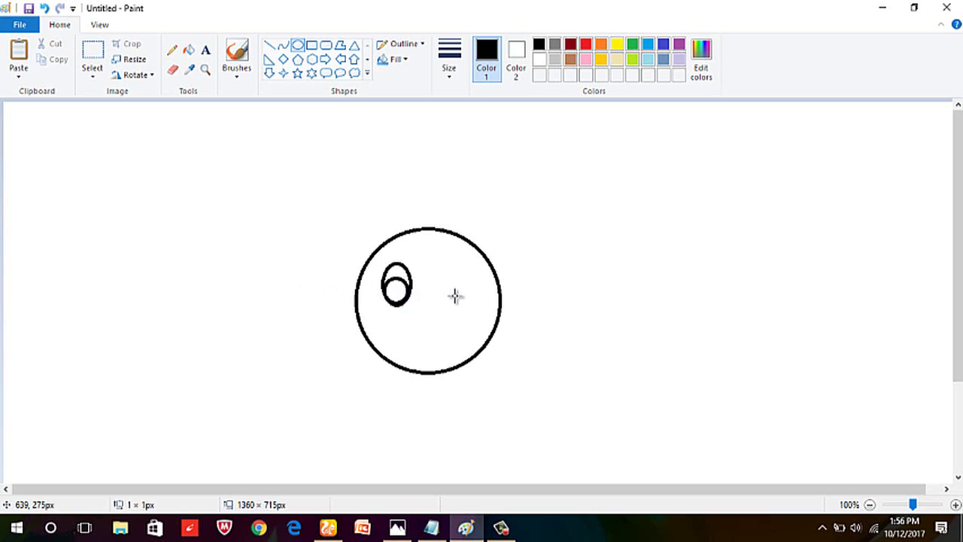
Step: Duplicate the left eye with a selection of about 58 × 92 px and place the copy as the right eye
click(93, 55)
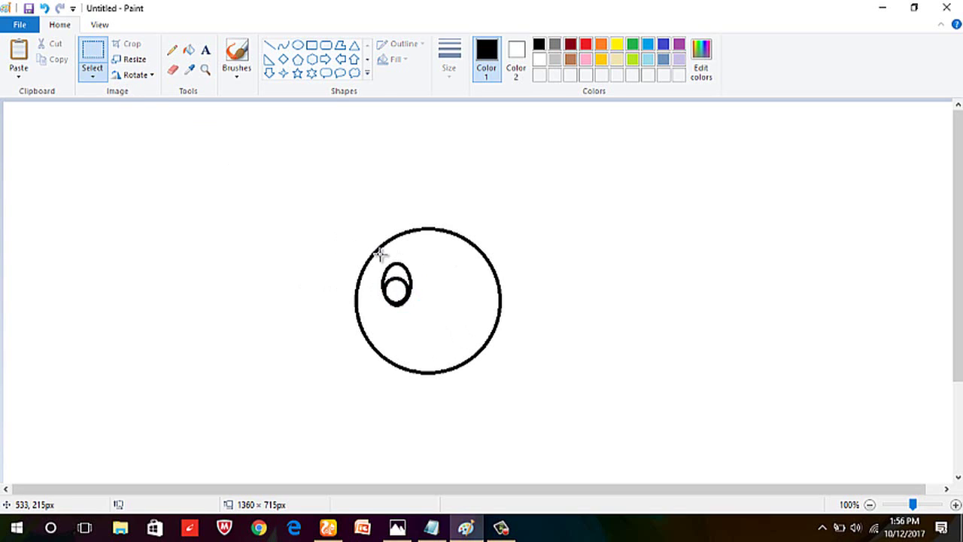
drag(380, 254, 422, 321)
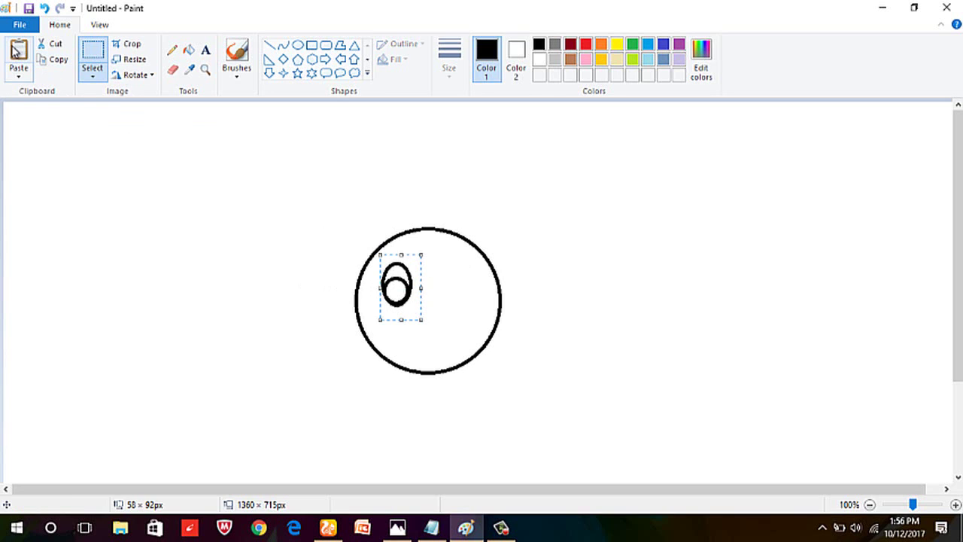
click(18, 79)
drag(21, 141, 460, 289)
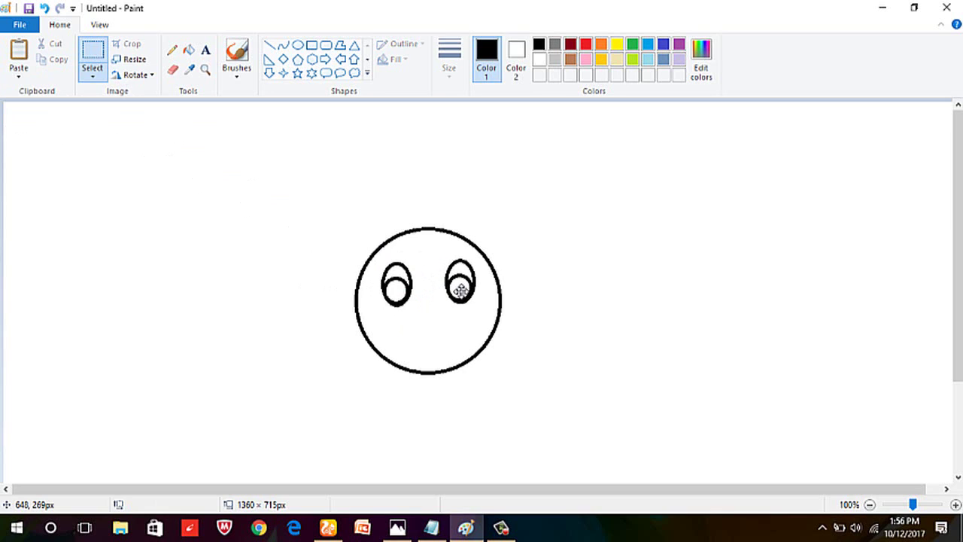
click(523, 276)
Step: Draw a hooked nose between the eyes with the Curve tool
click(284, 48)
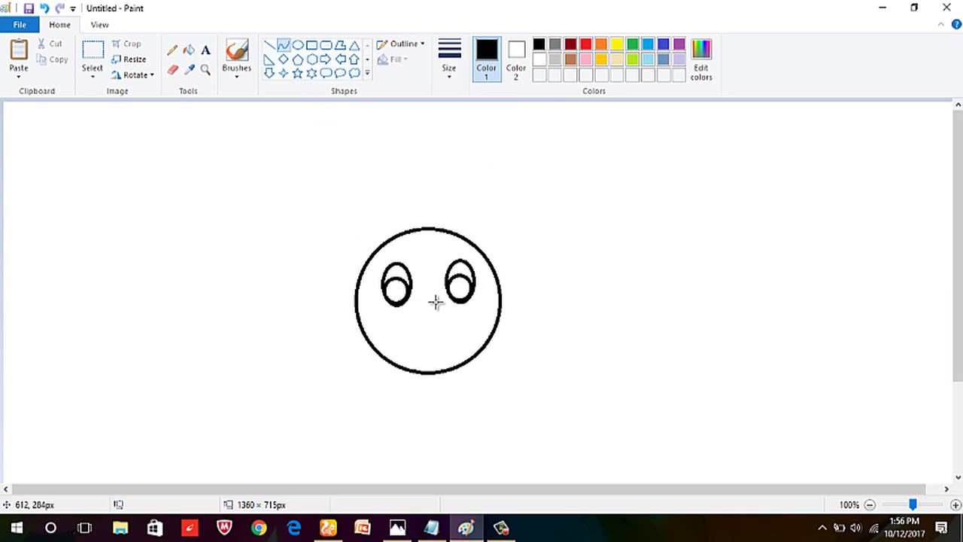
mouse_move(430, 289)
mouse_down()
mouse_move(431, 336)
mouse_move(415, 325)
mouse_move(398, 338)
mouse_up()
click(632, 296)
Step: Draw a mouth line about 110 px wide below the nose and bend it slightly downward
drag(384, 341, 461, 341)
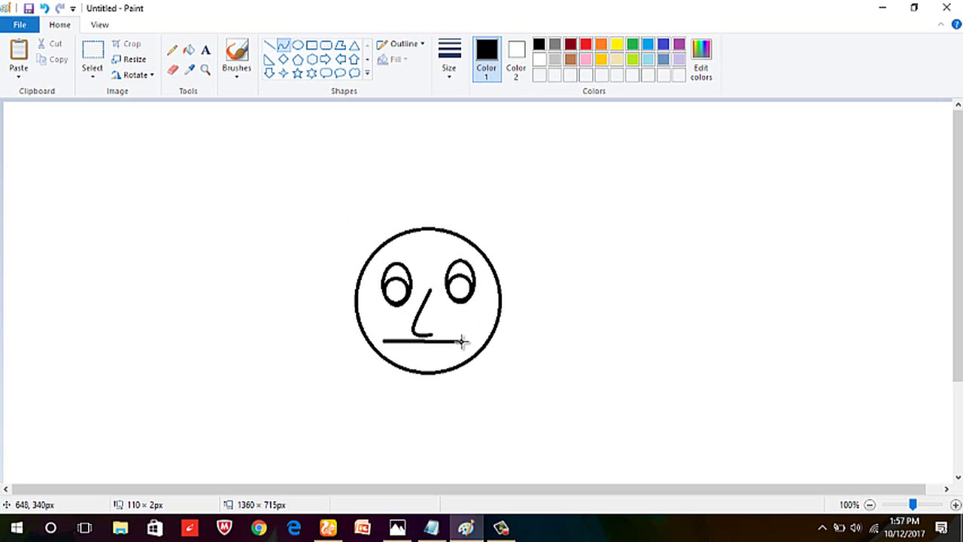
click(408, 342)
drag(409, 342, 418, 346)
click(425, 346)
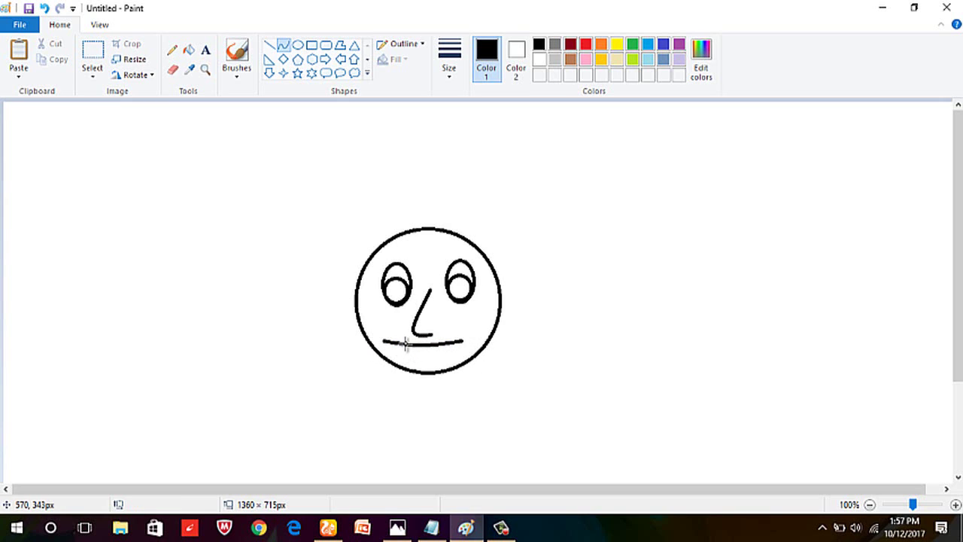
Step: Add a lower lip about 60 px wide under the mouth line as a downward-bent curve
drag(405, 343, 443, 343)
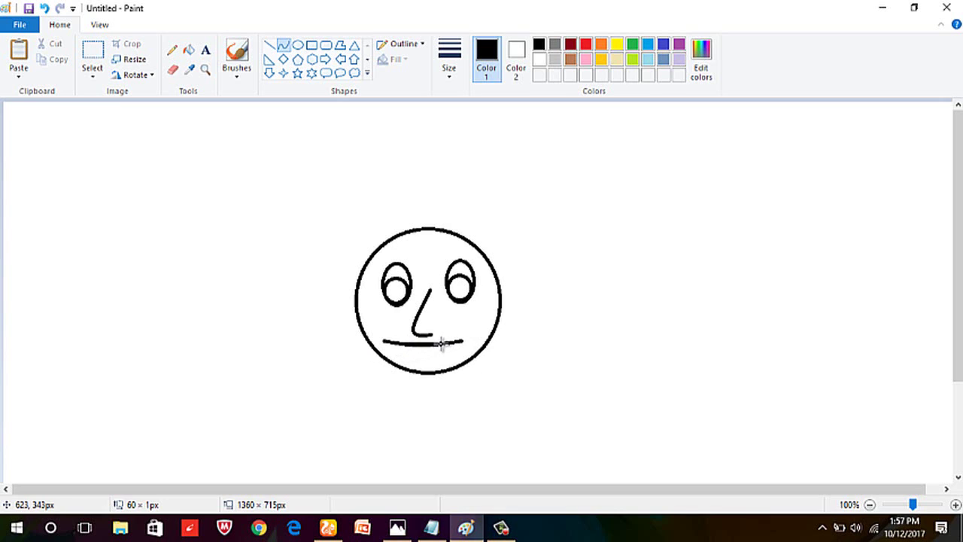
drag(424, 342, 426, 367)
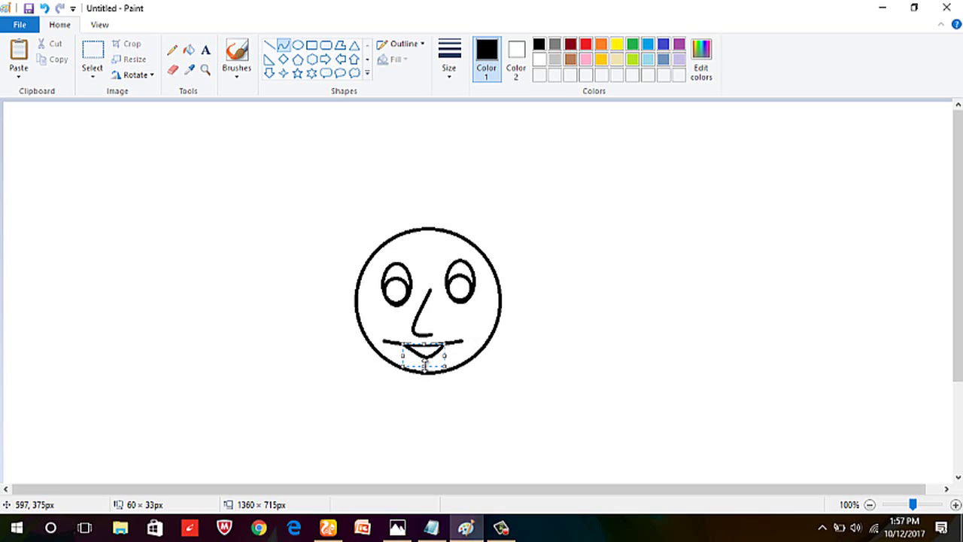
click(344, 366)
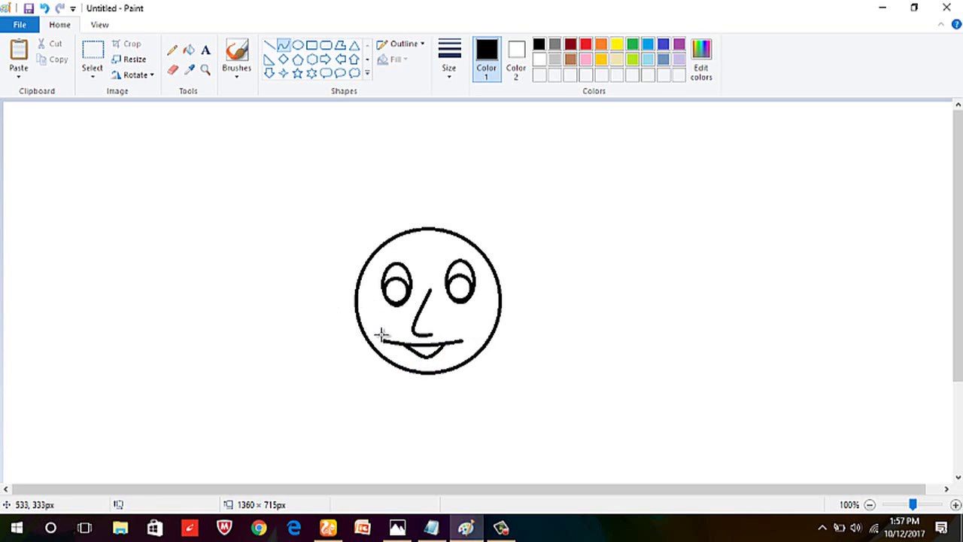
Step: Draw a short vertical line at each end of the mouth with the Line tool, redoing the right one
click(271, 48)
drag(384, 333, 385, 353)
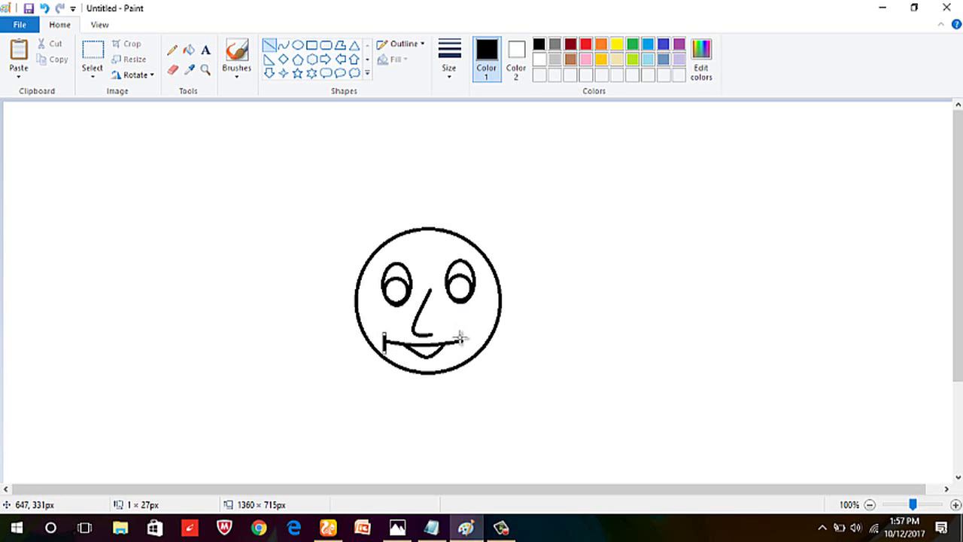
drag(461, 336, 461, 355)
key(ctrl+z)
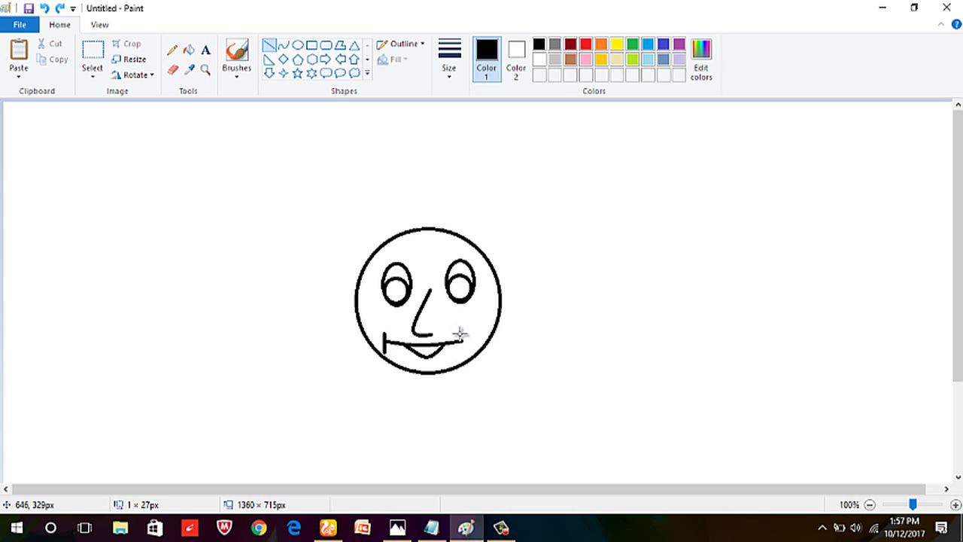
drag(459, 333, 463, 351)
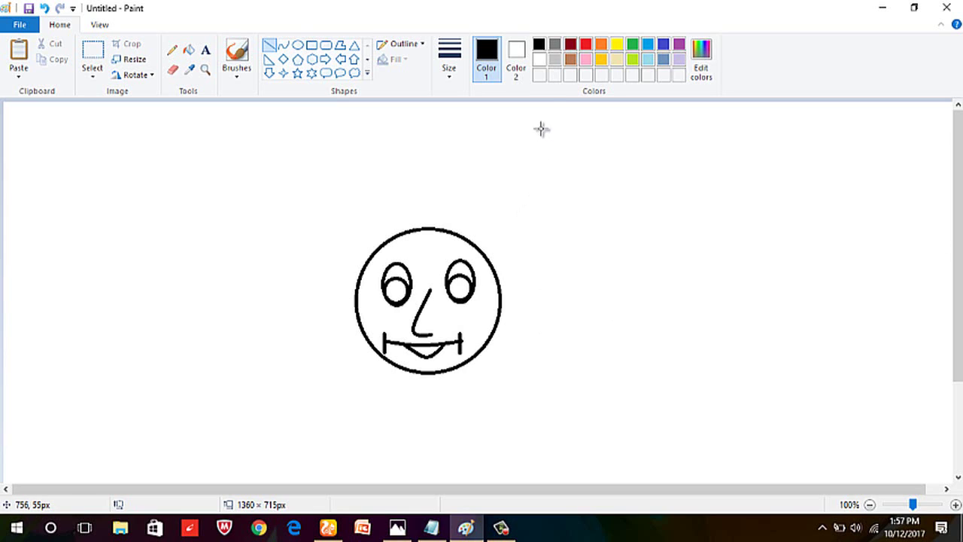
Step: Fill the face with turquoise blue, leaving the eyes and lower lip unfilled
click(647, 42)
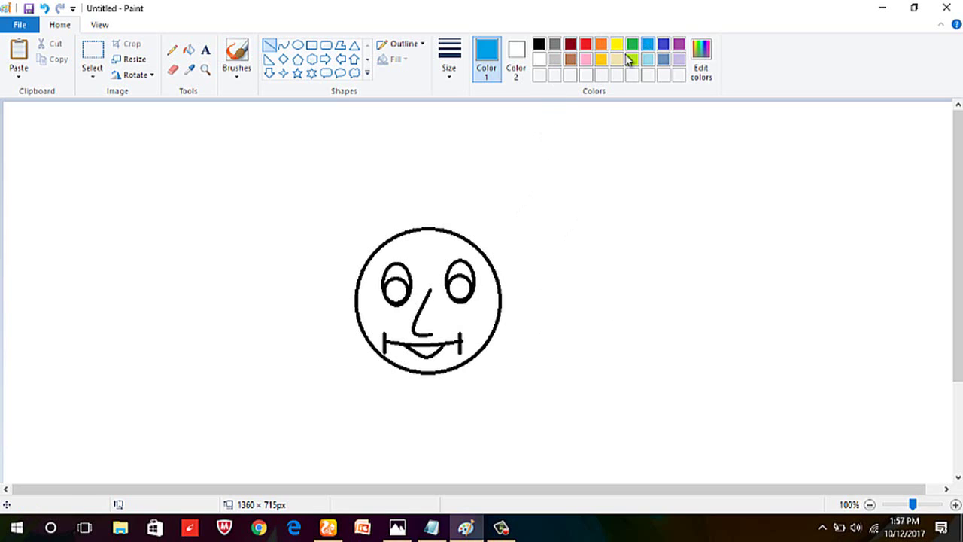
click(192, 53)
click(427, 245)
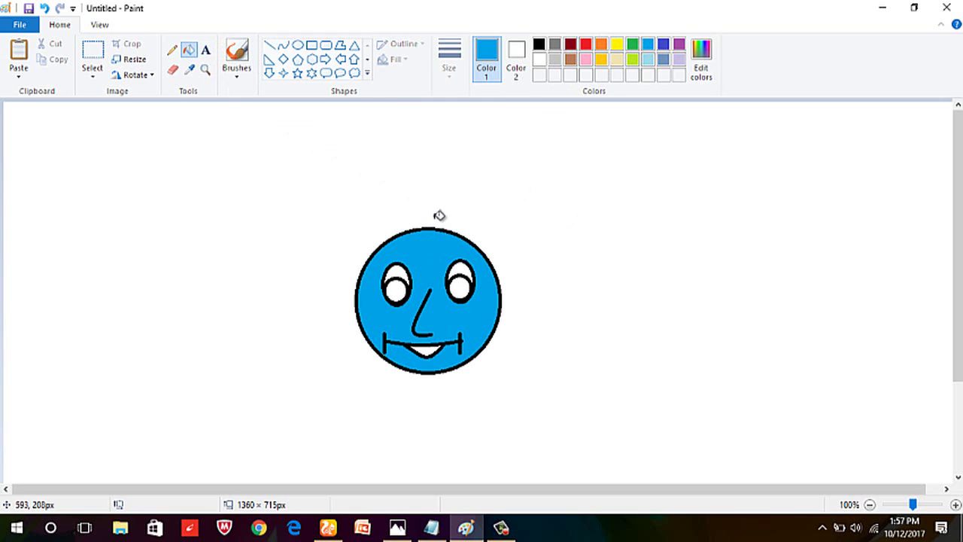
Step: Fill the lower lip and the upper part of both eyes with red
click(586, 43)
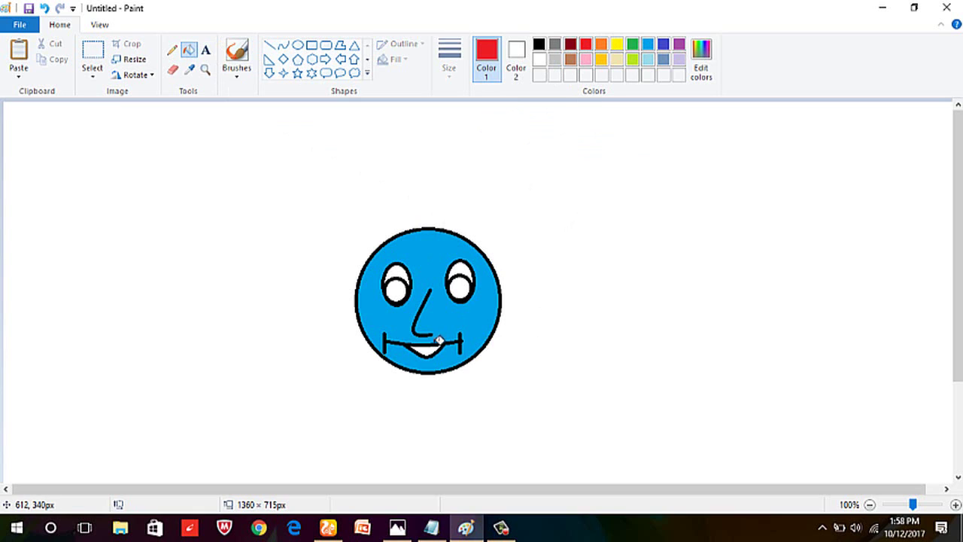
click(426, 349)
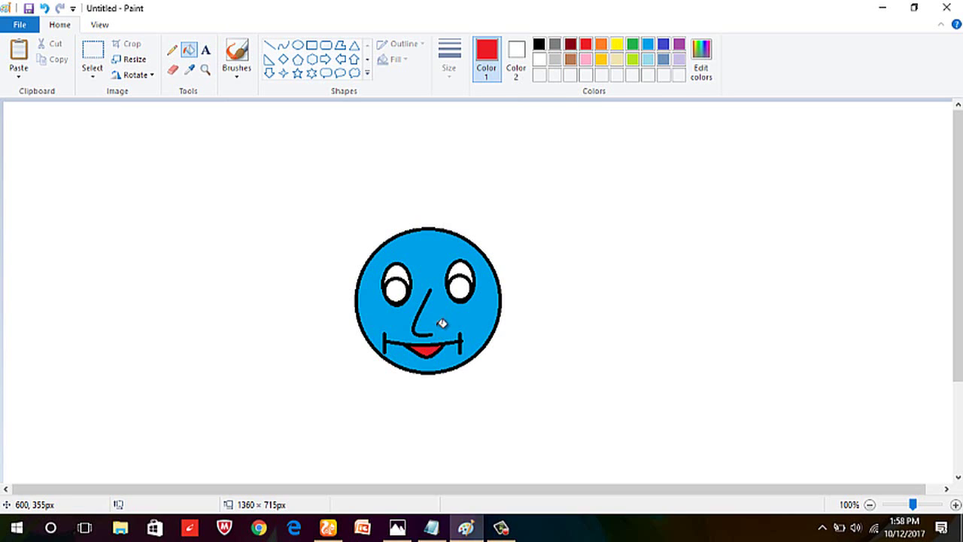
click(462, 265)
click(403, 271)
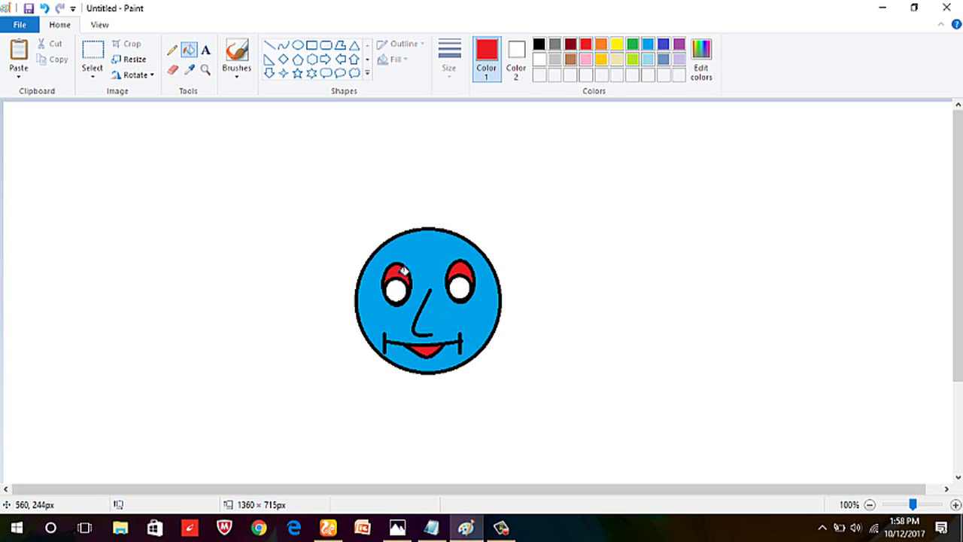
Step: Fill both pupils with black
click(538, 47)
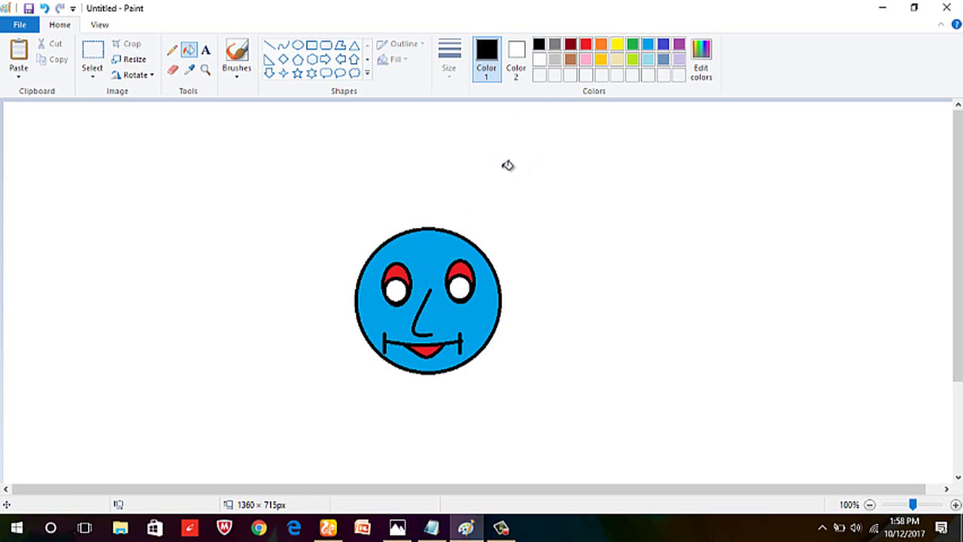
click(462, 284)
click(397, 289)
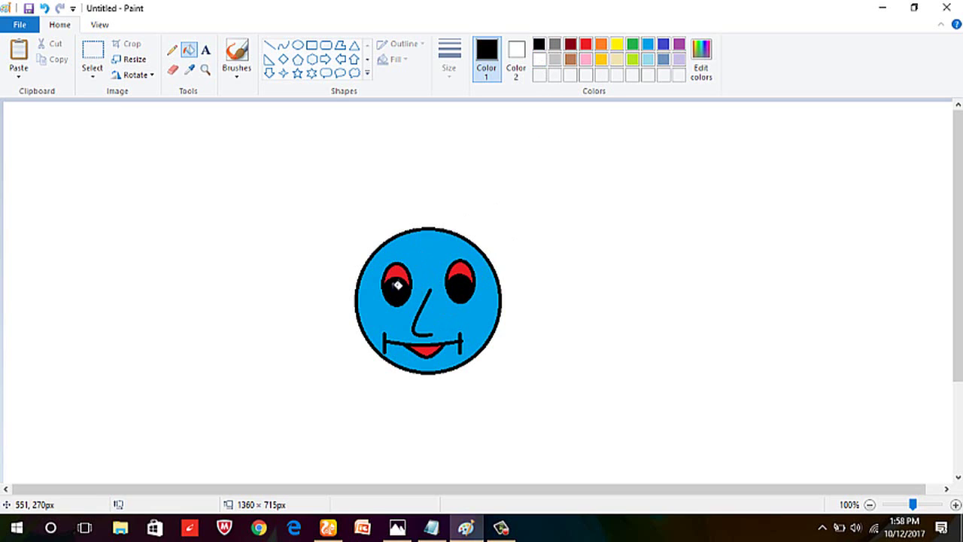
Step: Select the whole face with a rectangular selection of about 253 × 234 px
click(91, 58)
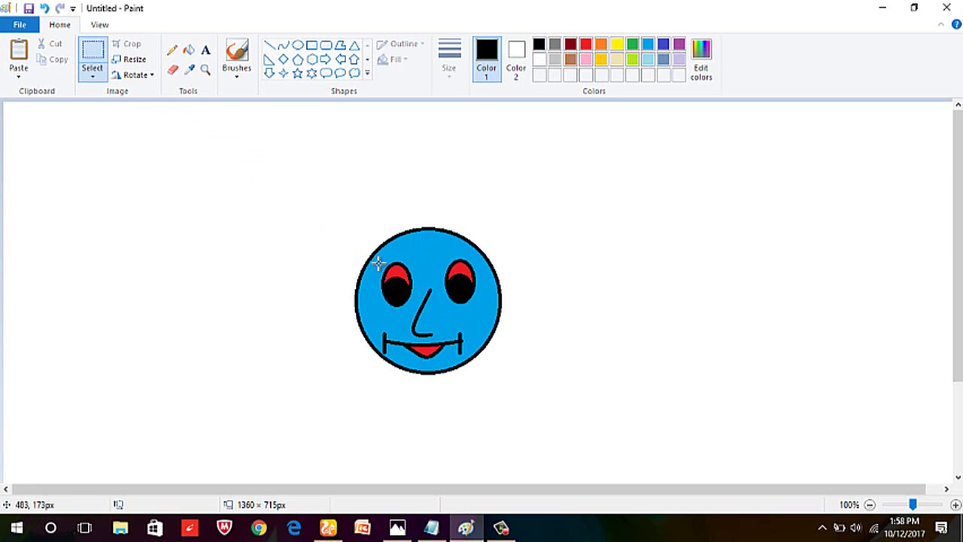
drag(345, 224, 523, 388)
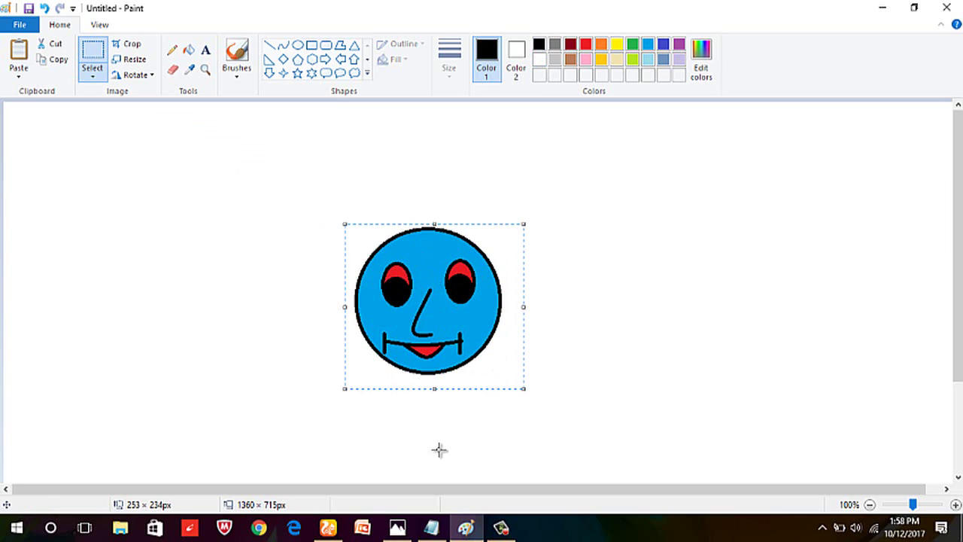
Step: Switch to Notepad and write "hii friends you know how to draw anaconda inn computer" and "press shift long time +left mouse button +move the mouse"
click(437, 536)
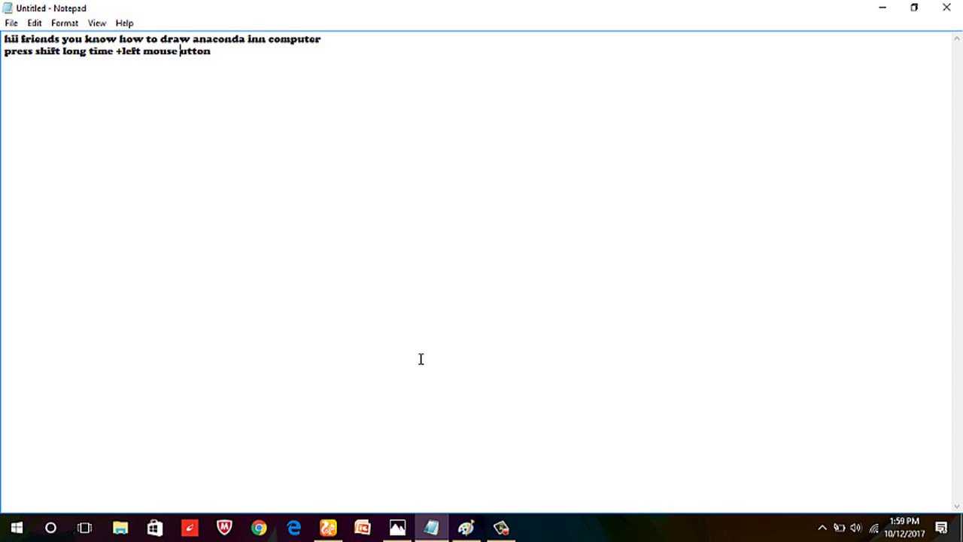
text(b)
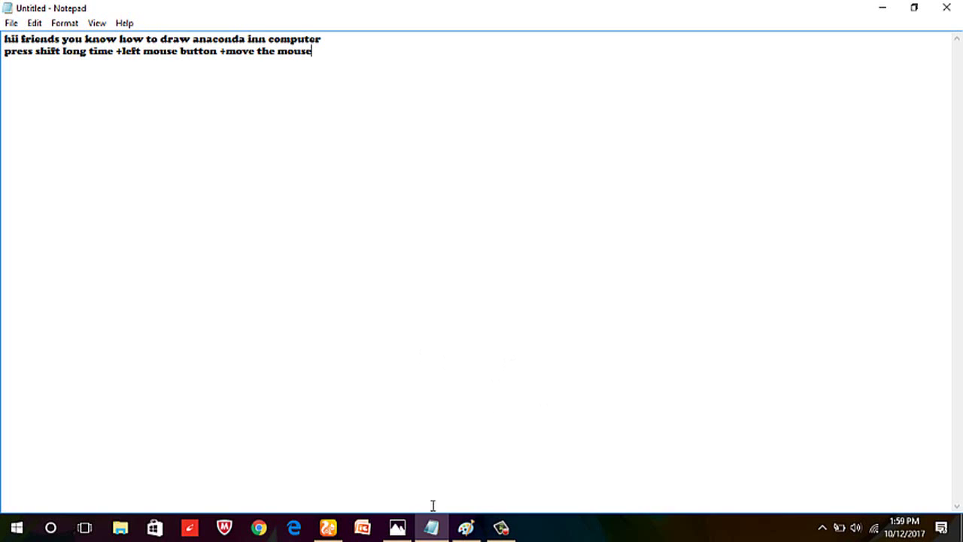
Step: Switch back to Paint and trail copies of the selected face in overlapping loops across the canvas, forming a coiled anaconda with its head at the lower left
click(464, 533)
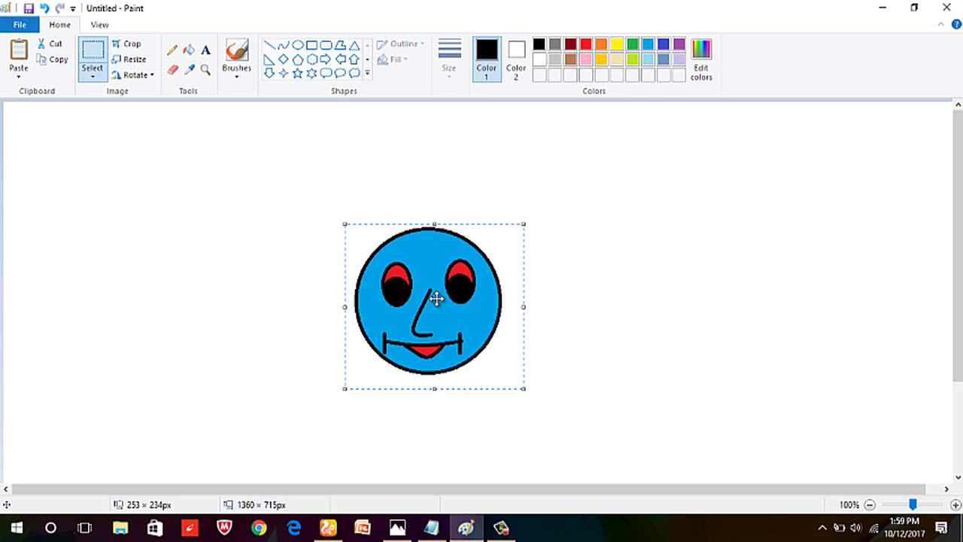
mouse_move(436, 298)
mouse_down()
mouse_move(408, 270)
mouse_move(446, 226)
mouse_move(497, 247)
mouse_move(511, 286)
mouse_move(338, 377)
mouse_move(284, 252)
mouse_move(423, 196)
mouse_move(408, 307)
mouse_move(343, 265)
mouse_move(516, 349)
mouse_move(125, 320)
mouse_move(213, 166)
mouse_move(297, 216)
mouse_move(203, 301)
mouse_move(274, 216)
mouse_move(223, 230)
mouse_move(527, 193)
mouse_move(510, 239)
mouse_move(475, 264)
mouse_move(480, 142)
mouse_move(608, 342)
mouse_move(480, 228)
mouse_move(398, 402)
mouse_up()
mouse_move(350, 295)
mouse_down()
mouse_move(212, 237)
mouse_move(304, 161)
mouse_move(463, 209)
mouse_move(434, 308)
mouse_move(208, 355)
mouse_move(84, 255)
mouse_move(109, 150)
mouse_move(261, 135)
mouse_move(328, 156)
mouse_move(173, 287)
mouse_move(116, 257)
mouse_move(89, 189)
mouse_move(399, 106)
mouse_move(666, 194)
mouse_move(570, 248)
mouse_move(650, 79)
mouse_move(776, 123)
mouse_move(741, 144)
mouse_move(795, 110)
mouse_move(941, 217)
mouse_move(876, 269)
mouse_move(741, 261)
mouse_move(608, 369)
mouse_move(854, 384)
mouse_move(833, 337)
mouse_move(570, 425)
mouse_move(780, 123)
mouse_move(959, 266)
mouse_move(936, 372)
mouse_move(844, 421)
mouse_move(608, 440)
mouse_move(498, 434)
mouse_move(545, 308)
mouse_move(651, 255)
mouse_move(745, 163)
mouse_move(716, 124)
mouse_move(624, 129)
mouse_move(505, 221)
mouse_move(289, 437)
mouse_move(113, 502)
mouse_move(14, 511)
mouse_move(5, 406)
mouse_move(129, 452)
mouse_move(210, 440)
mouse_move(201, 388)
mouse_move(95, 323)
mouse_move(42, 320)
mouse_move(8, 280)
mouse_move(3, 134)
mouse_move(191, 117)
mouse_move(308, 286)
mouse_move(140, 352)
mouse_move(241, 180)
mouse_move(334, 222)
mouse_move(342, 257)
mouse_move(278, 273)
mouse_move(64, 244)
mouse_move(27, 177)
mouse_move(188, 132)
mouse_move(465, 134)
mouse_up()
mouse_move(657, 132)
mouse_down()
mouse_move(744, 240)
mouse_move(718, 285)
mouse_move(526, 355)
mouse_move(383, 301)
mouse_move(377, 236)
mouse_move(462, 177)
mouse_move(537, 184)
mouse_move(591, 233)
mouse_move(555, 278)
mouse_move(499, 293)
mouse_move(228, 244)
mouse_move(193, 165)
mouse_move(228, 134)
mouse_move(443, 108)
mouse_move(589, 121)
mouse_move(588, 229)
mouse_move(466, 302)
mouse_move(244, 278)
mouse_move(380, 209)
mouse_move(428, 254)
mouse_move(424, 281)
mouse_move(385, 334)
mouse_move(118, 373)
mouse_move(71, 303)
mouse_move(182, 292)
mouse_move(459, 318)
mouse_move(449, 215)
mouse_move(291, 211)
mouse_move(224, 320)
mouse_move(191, 342)
mouse_up()
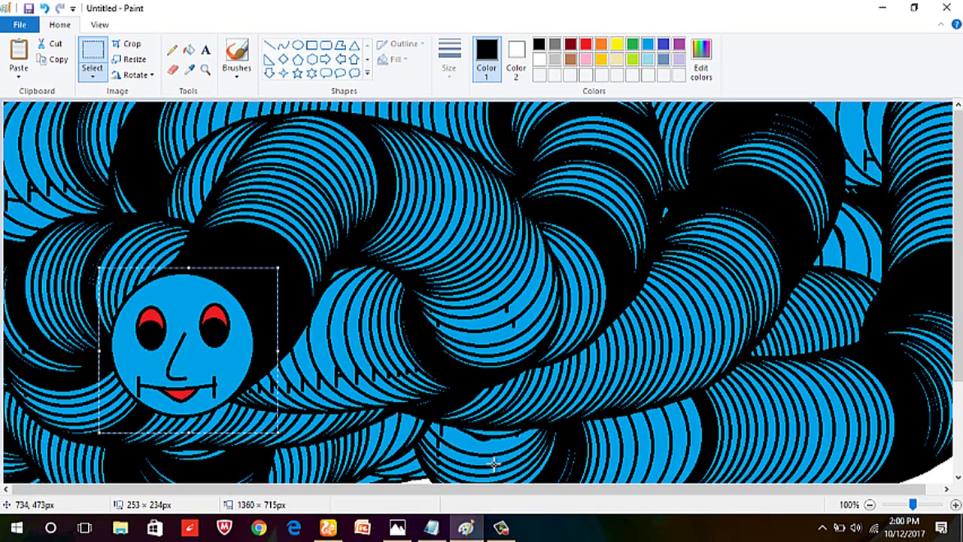
Step: Switch to Notepad, add the line "thanks for waching please like and subscribe", and return to the Paint drawing
click(432, 527)
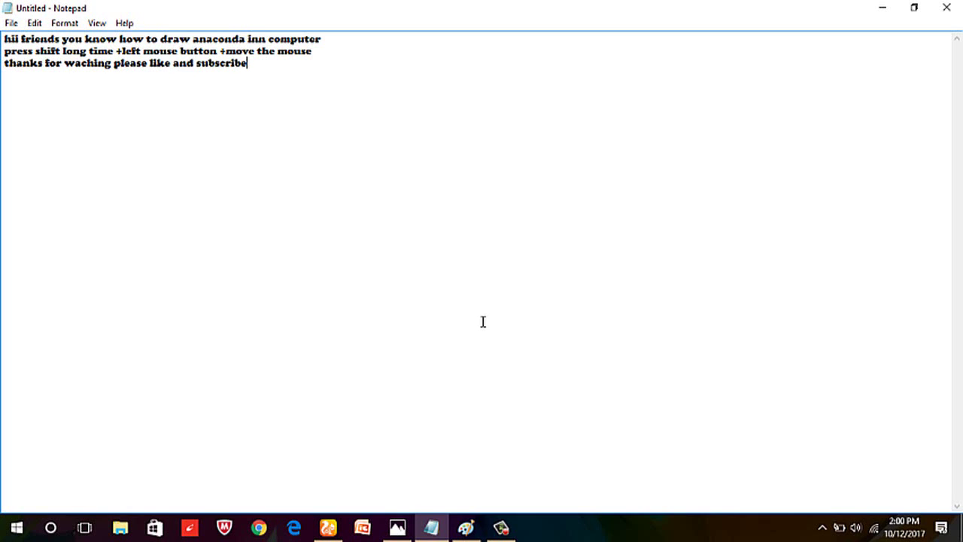
click(882, 8)
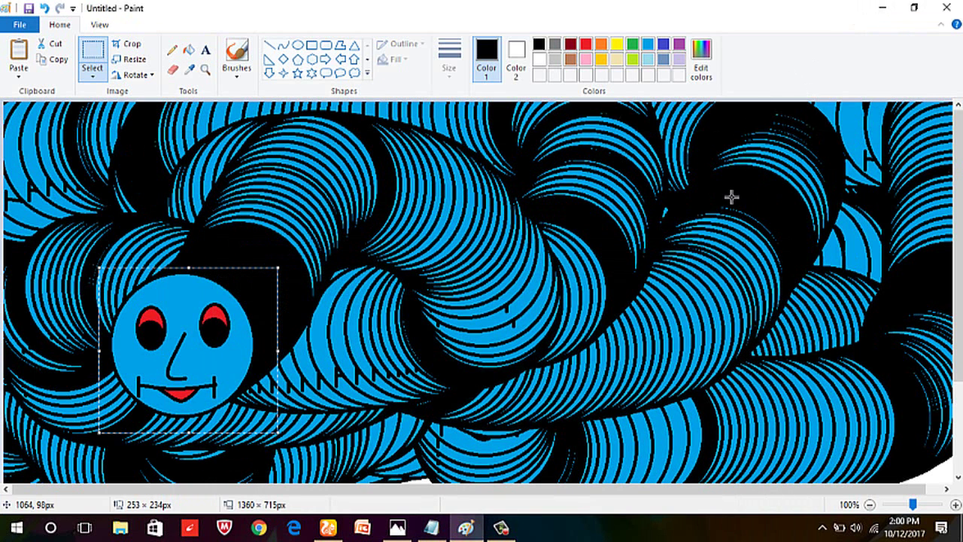